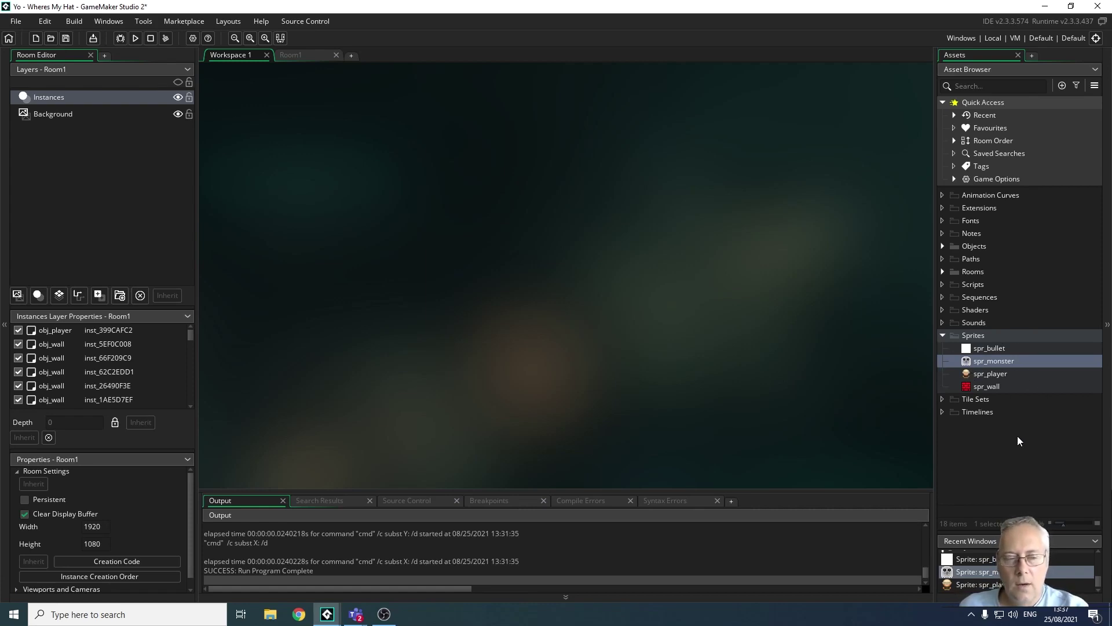
- Open spr_player alongside spr_monster and gather both sprite editors in the workspace centre
double_click(976, 362)
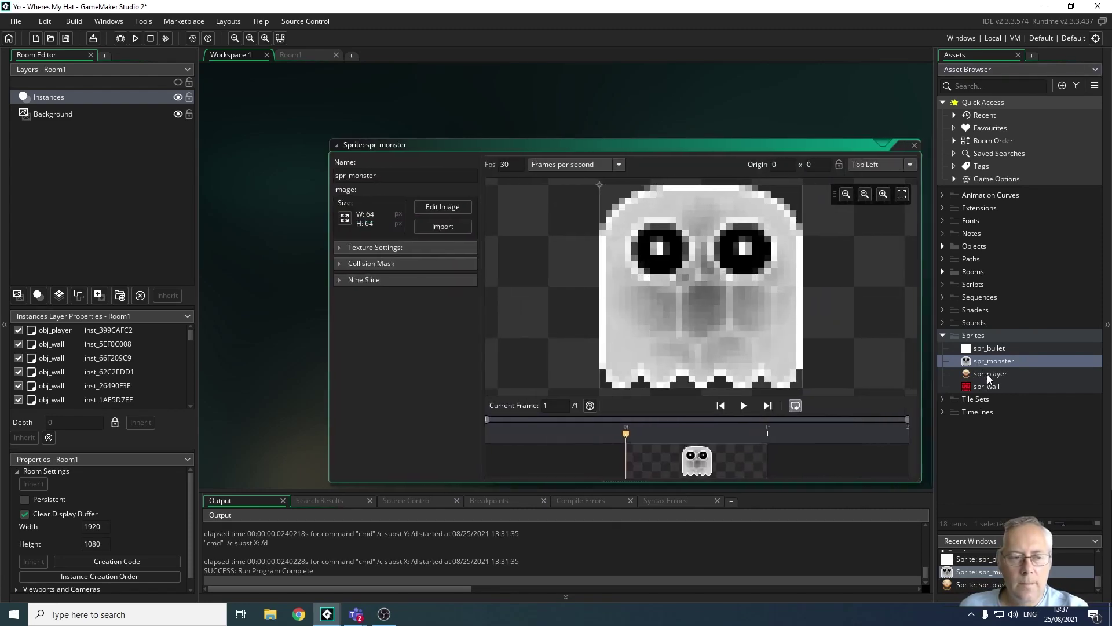
click(987, 375)
double_click(988, 375)
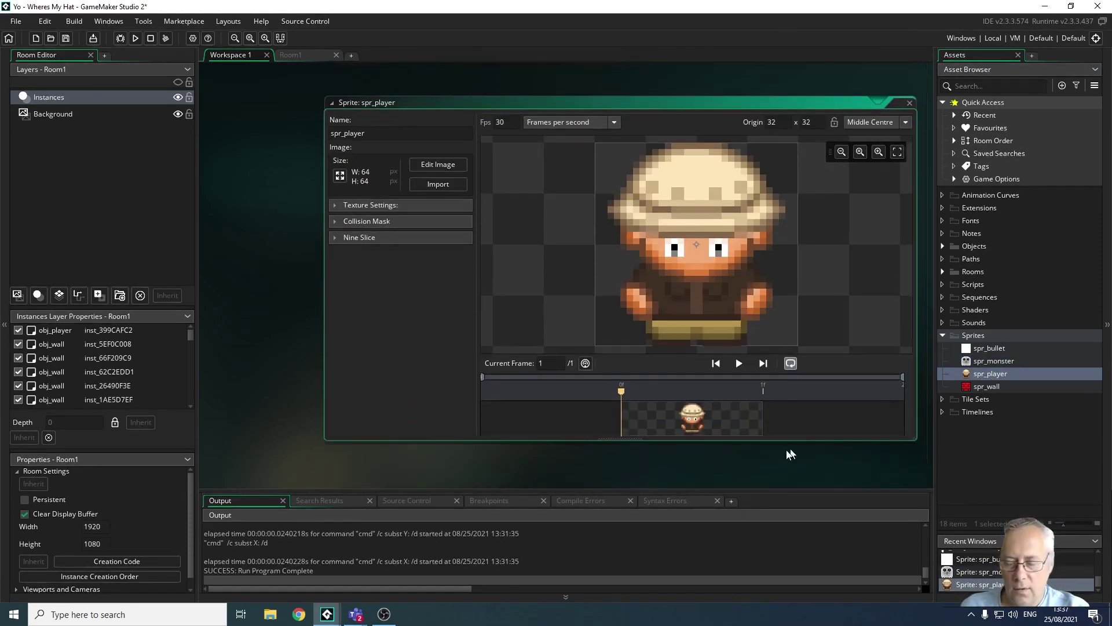
ctrl+scroll(777, 447, down, 3)
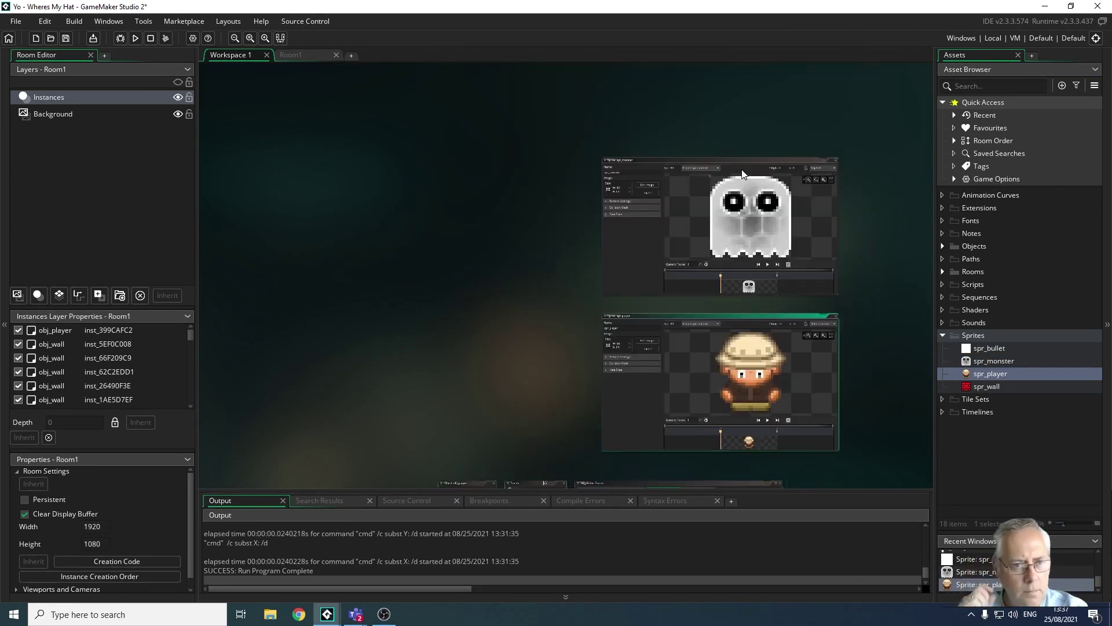
click(746, 179)
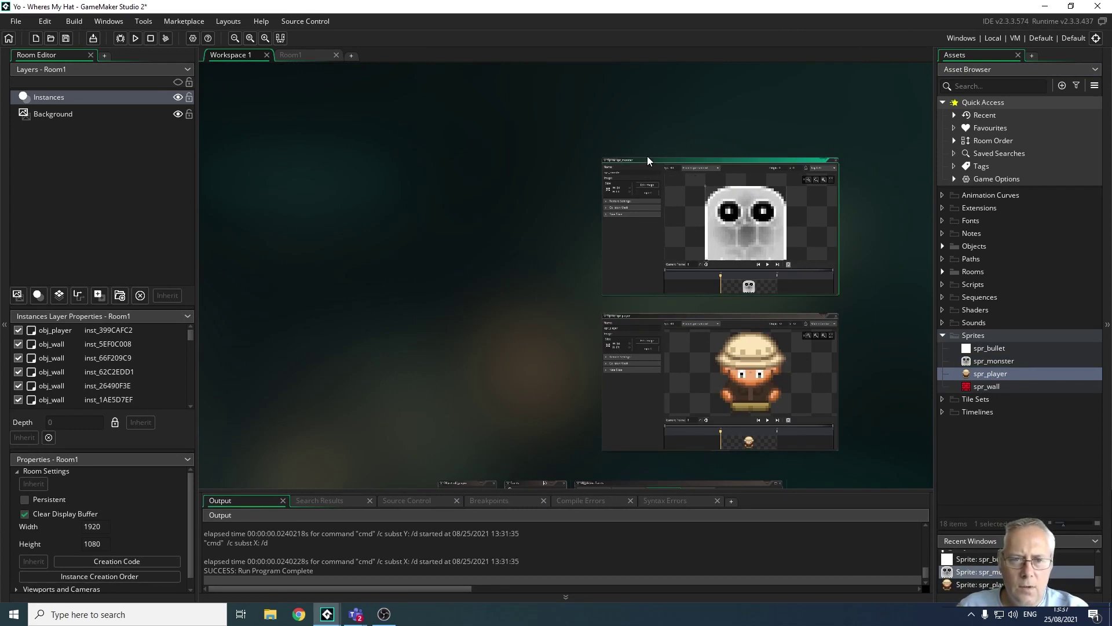
drag(648, 155, 609, 165)
middle_drag(610, 165, 418, 139)
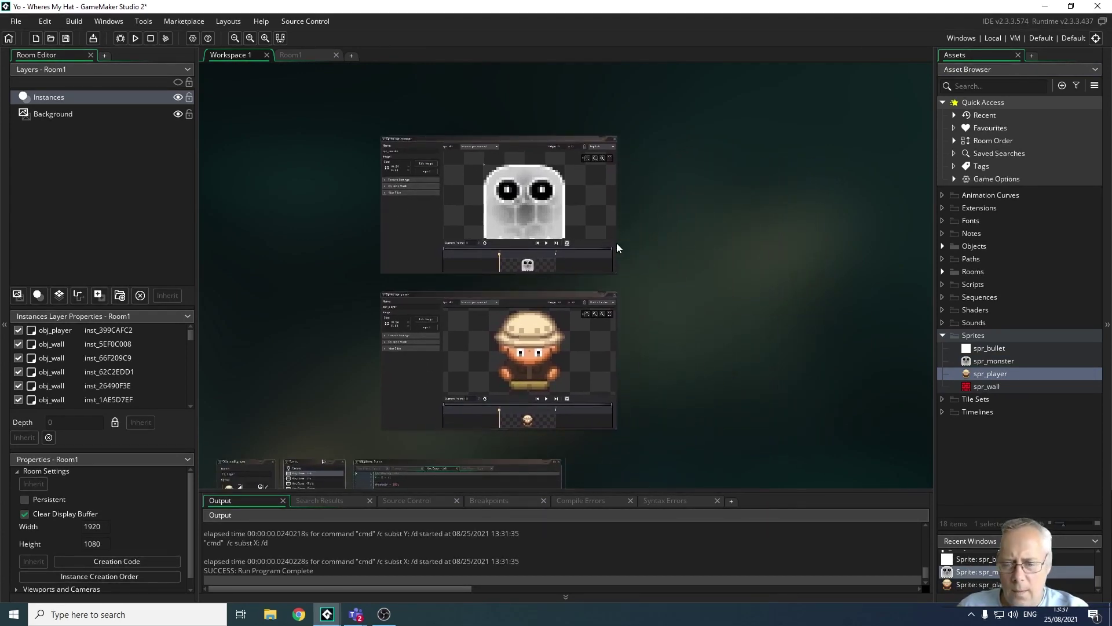
click(547, 208)
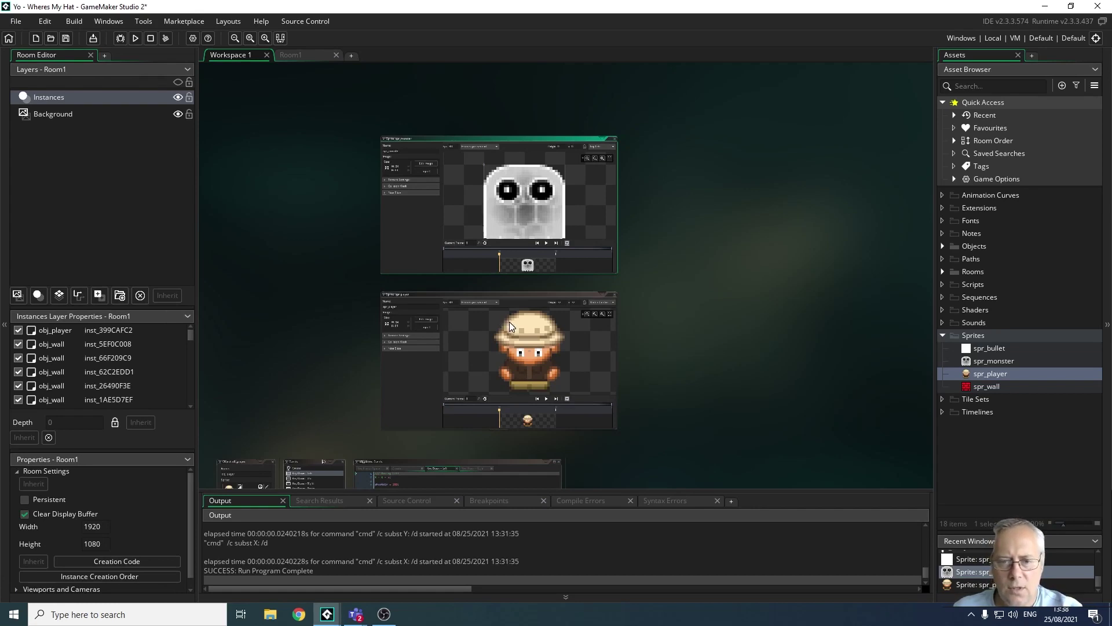
- Enlarge the spr_player editor and fit the whole 64×64 explorer sprite in its preview
ctrl+scroll(516, 344, up, 3)
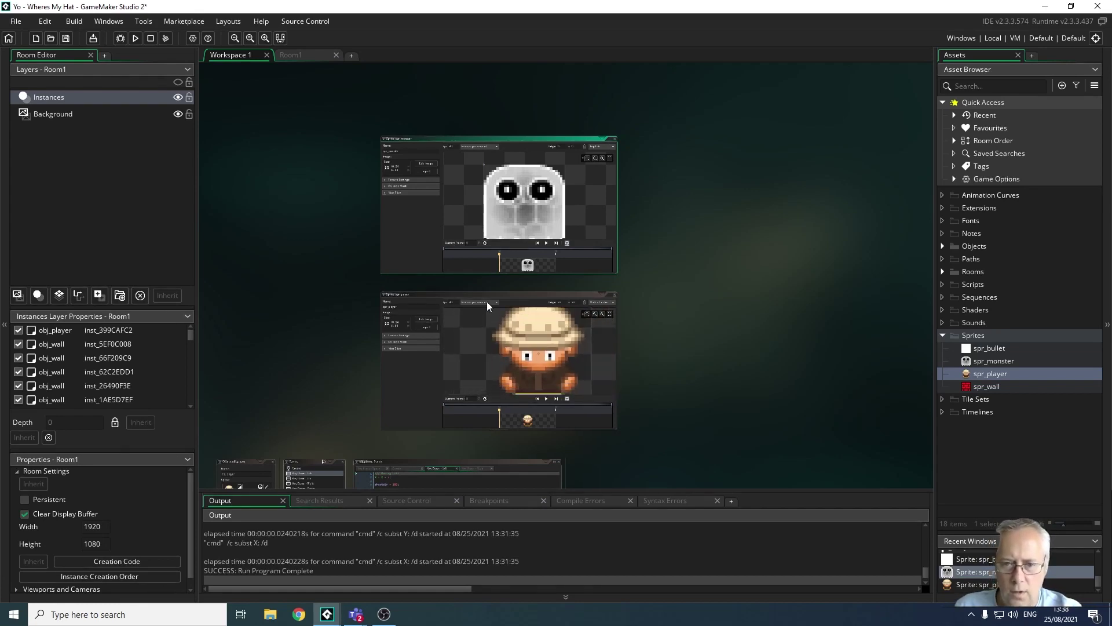
ctrl+scroll(651, 363, up, 4)
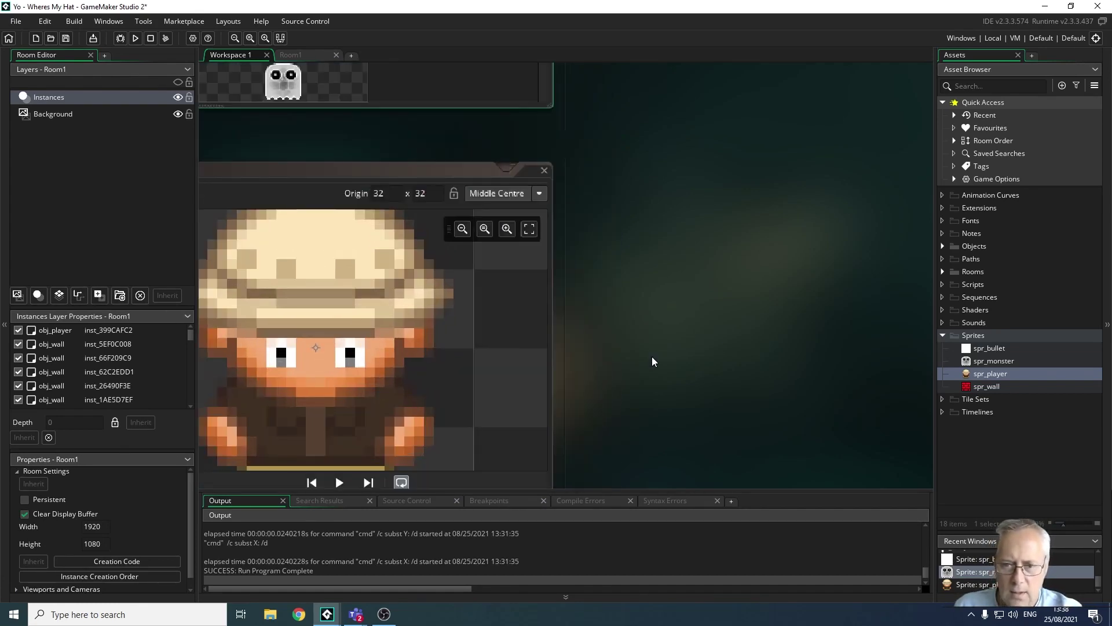
drag(373, 142, 717, 95)
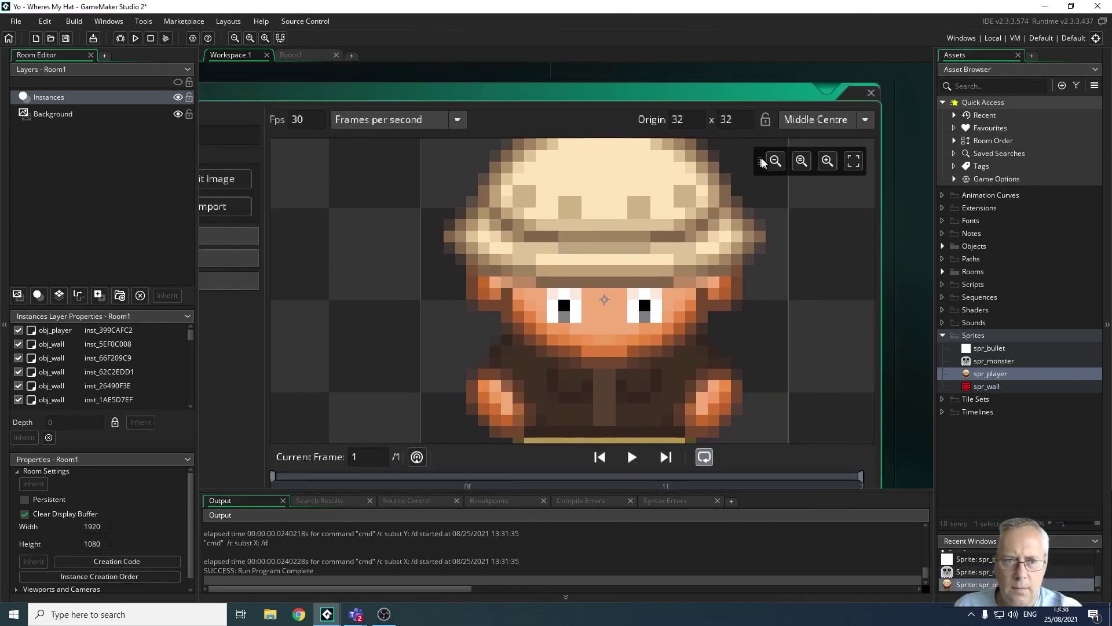
click(853, 160)
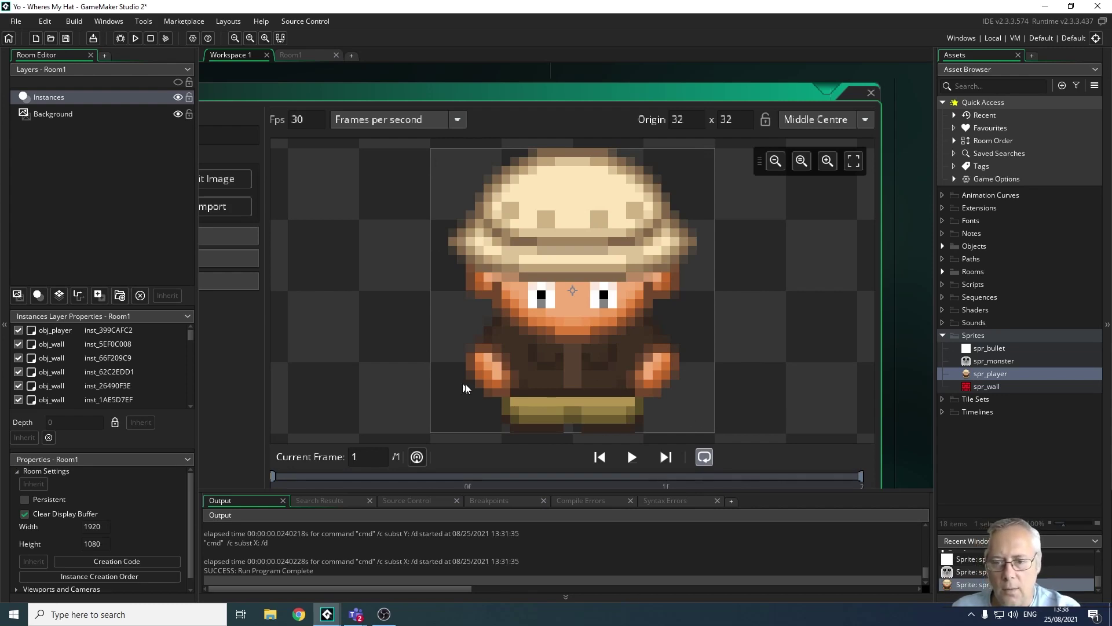
scroll(353, 391, down, 2)
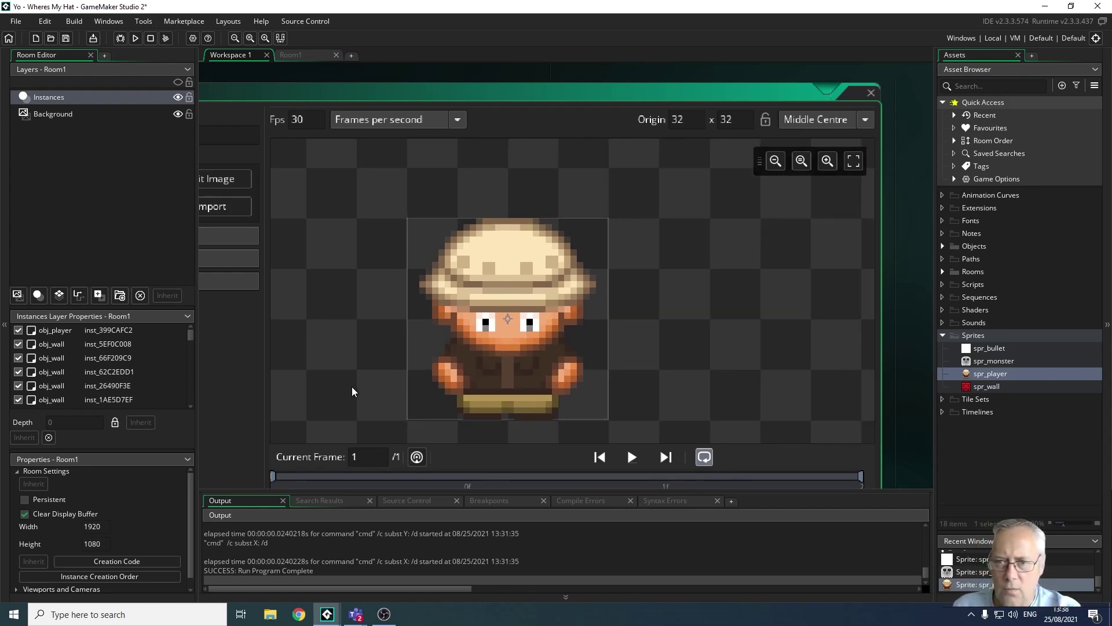
ctrl+scroll(898, 309, down, 1)
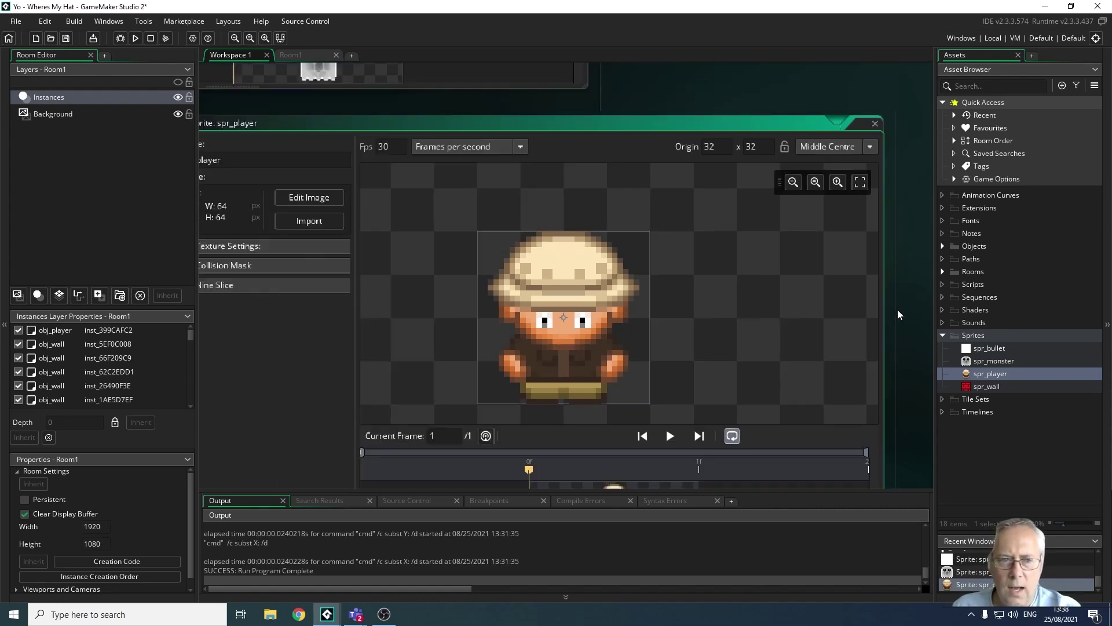
ctrl+scroll(895, 310, down, 1)
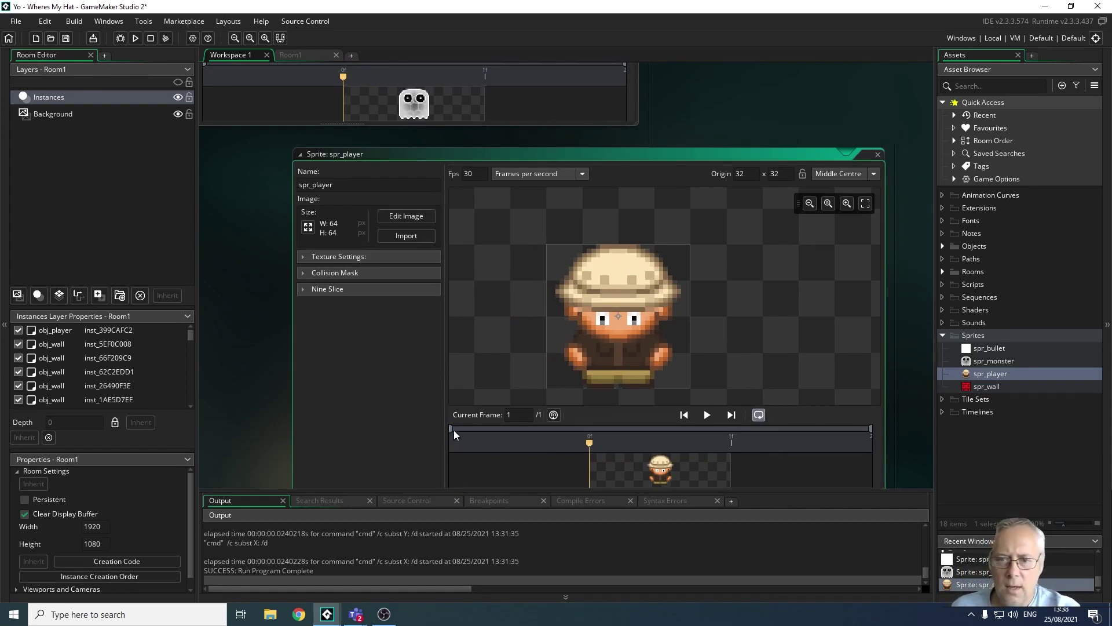
- Expand spr_player's Collision Mask section, try Ellipse (Slow), then revert the type to Rectangle
click(303, 273)
click(303, 273)
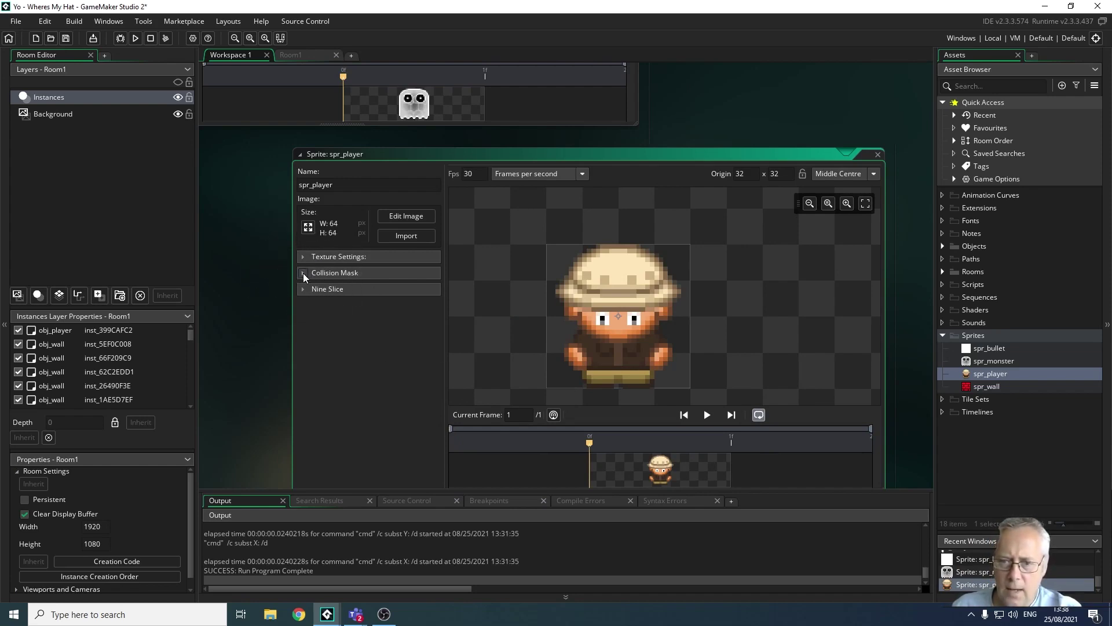
click(304, 273)
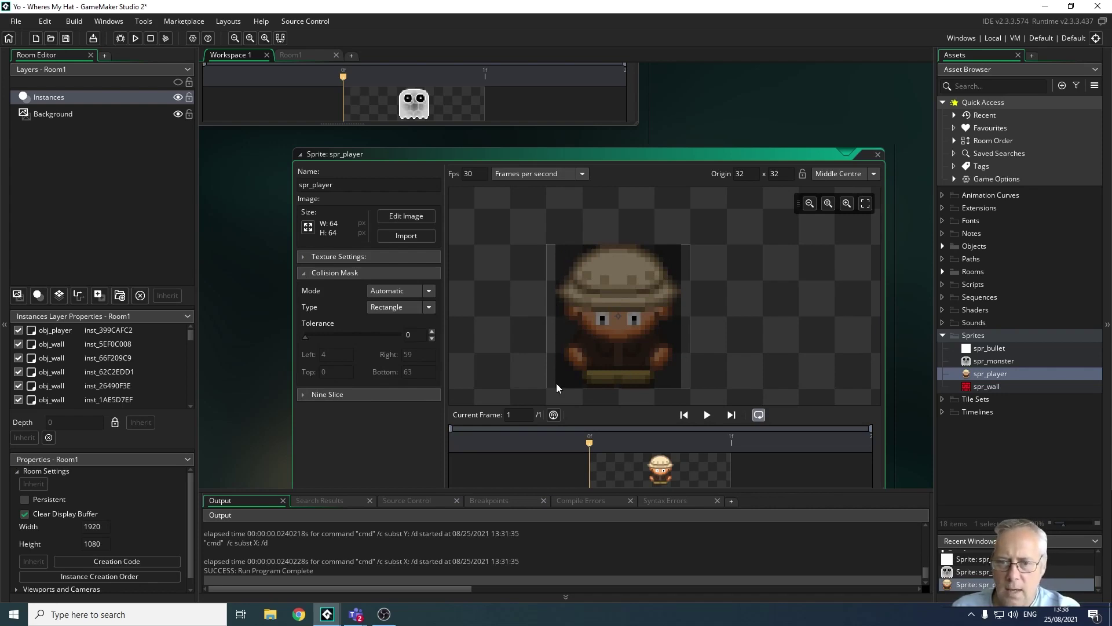
click(430, 307)
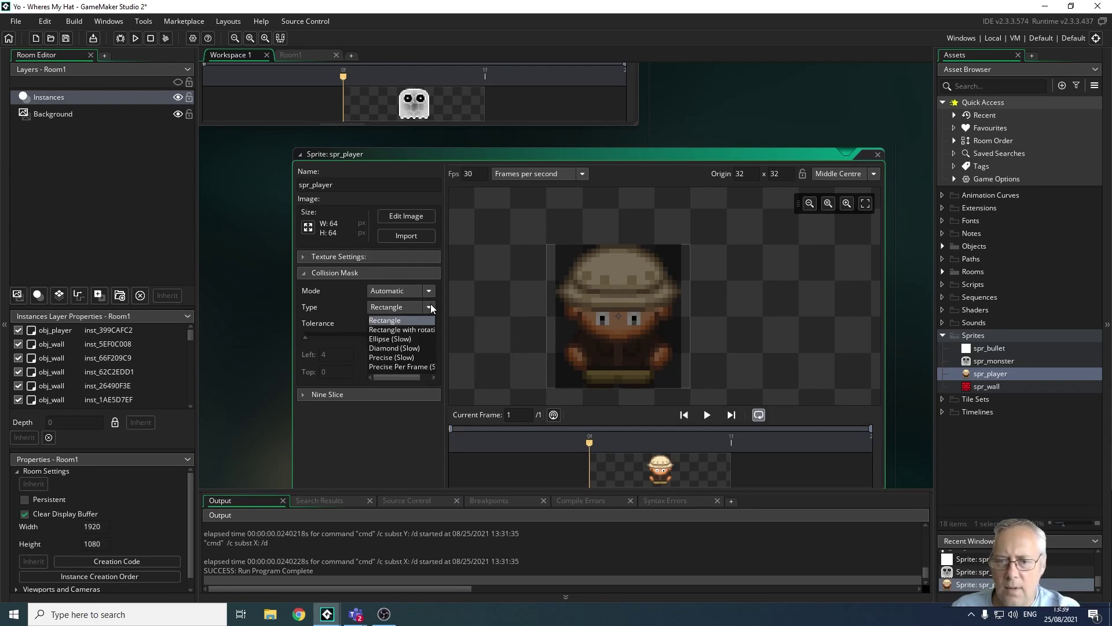
click(380, 338)
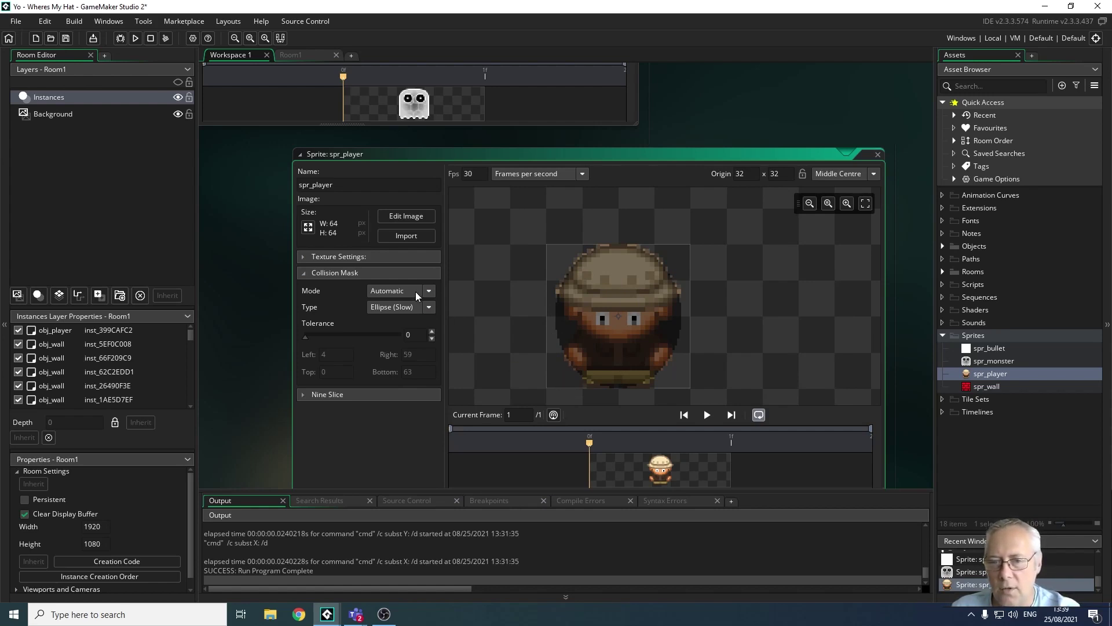
click(428, 307)
click(411, 319)
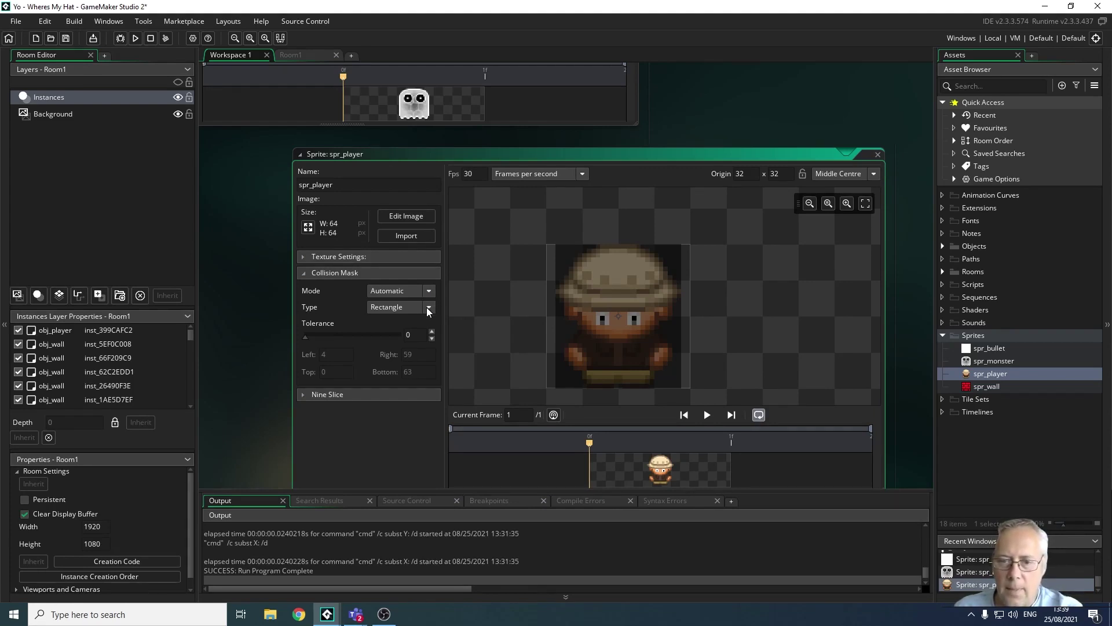
- Set spr_player's collision mask to Ellipse (Slow) type in Manual mode
click(427, 307)
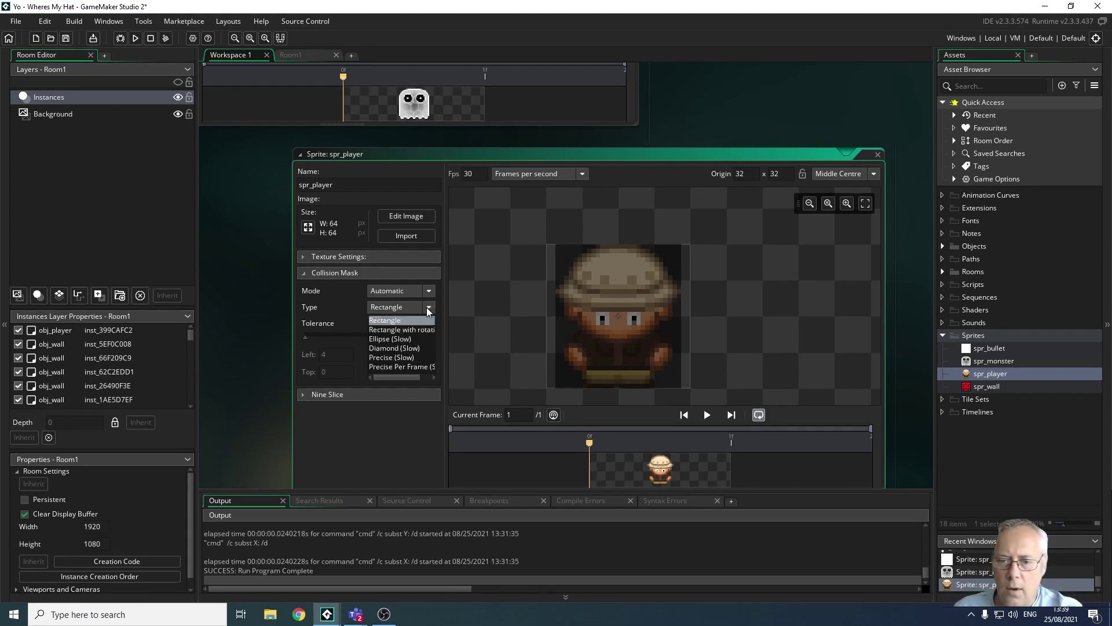
click(410, 338)
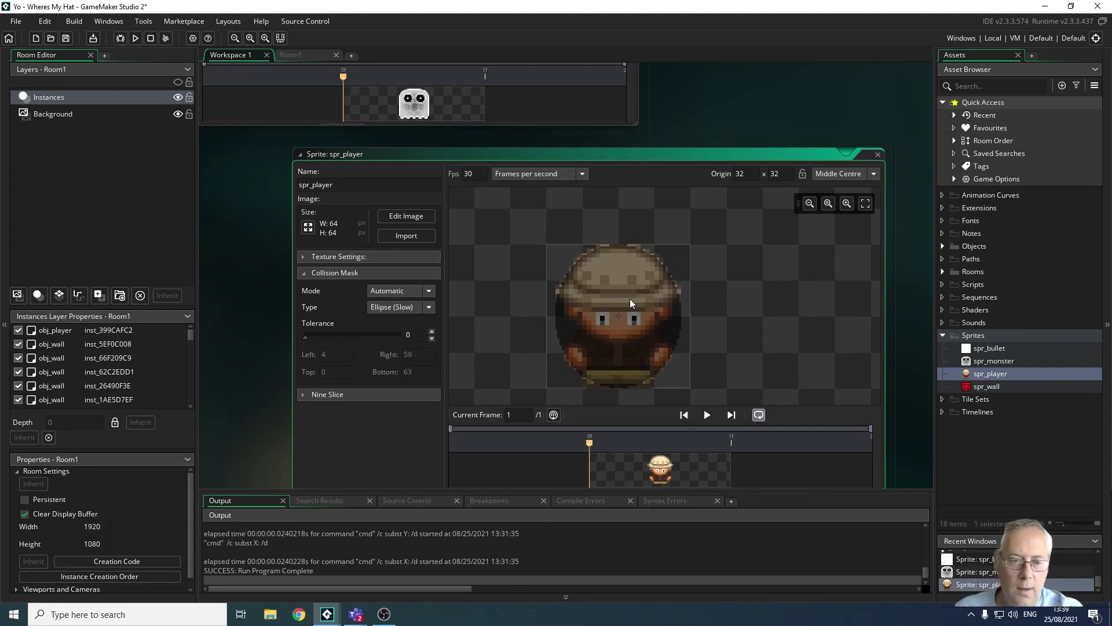
click(429, 292)
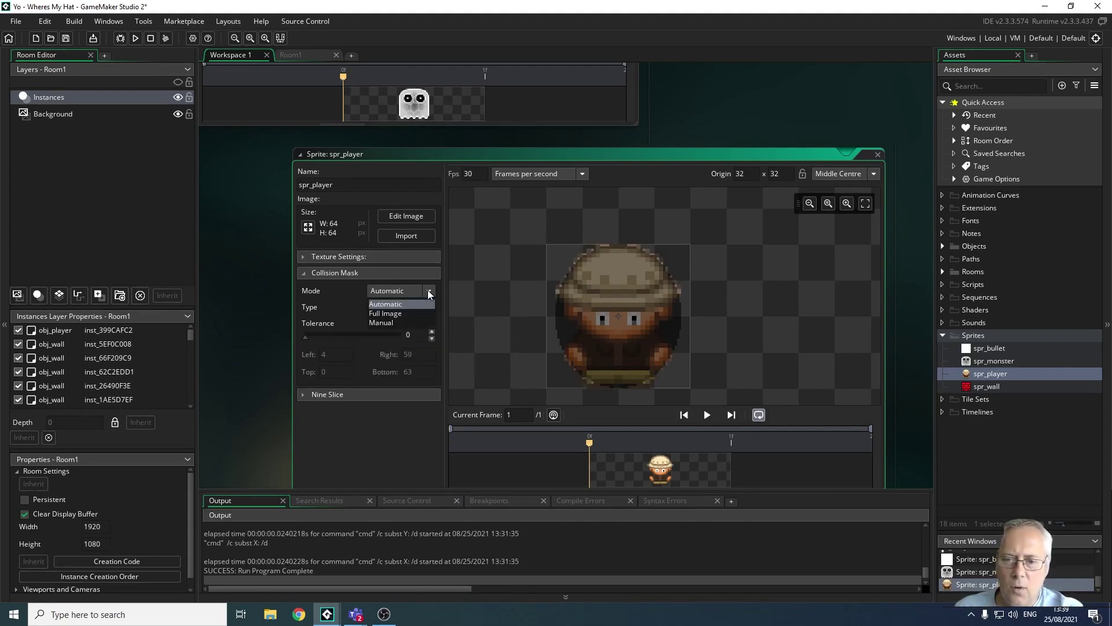
click(395, 322)
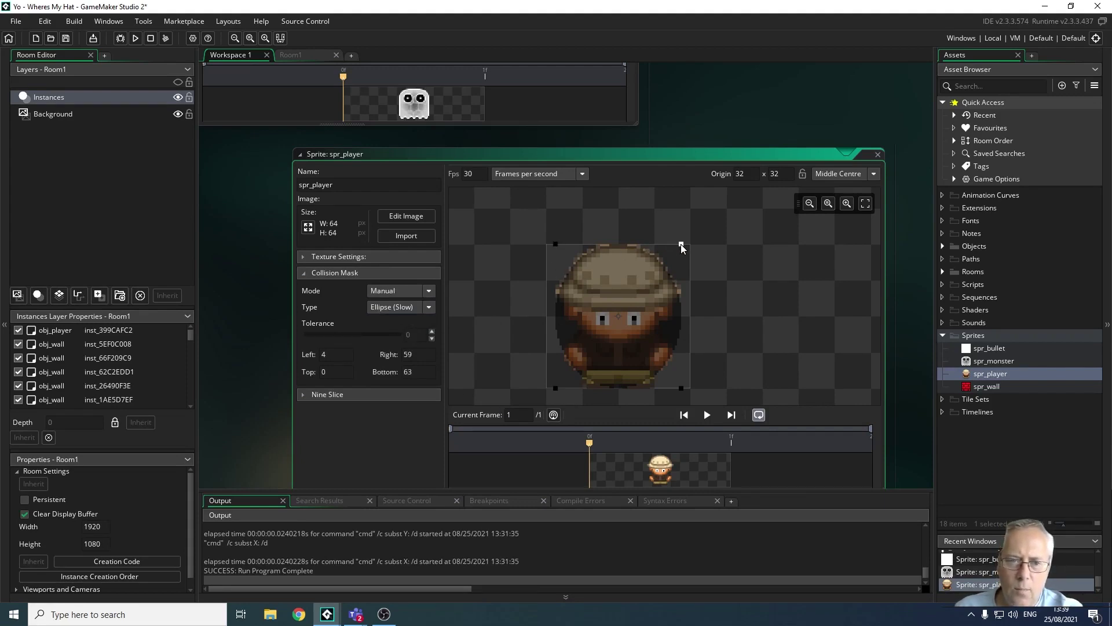
- Fit the player's ellipse mask to Left 12, Right 53, Top 6, Bottom 56
drag(680, 244, 670, 256)
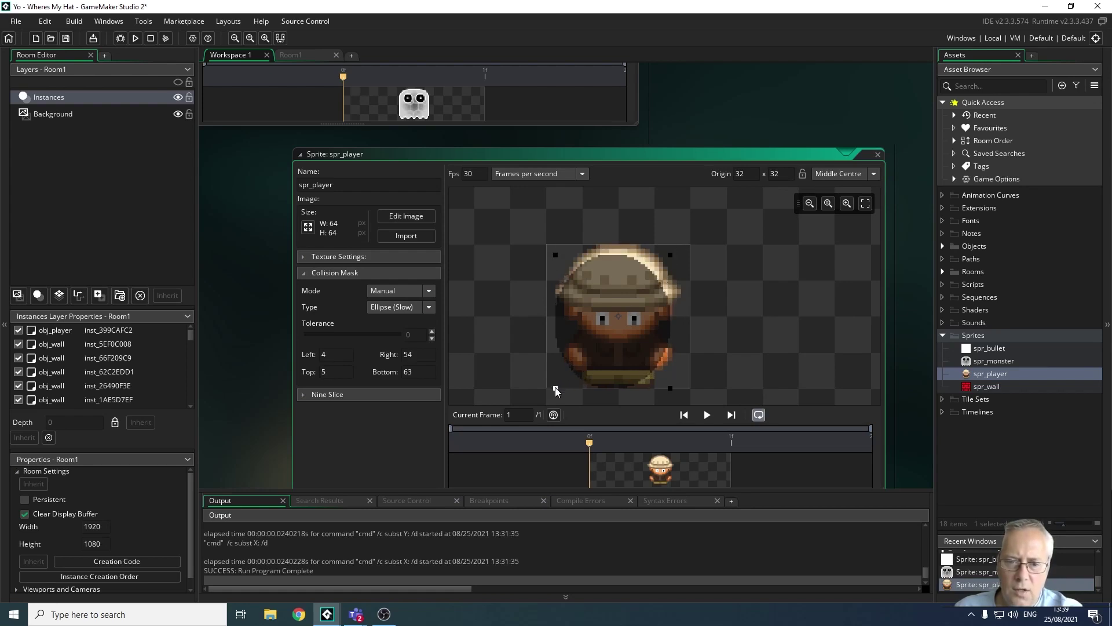
drag(557, 384, 575, 374)
drag(670, 256, 666, 258)
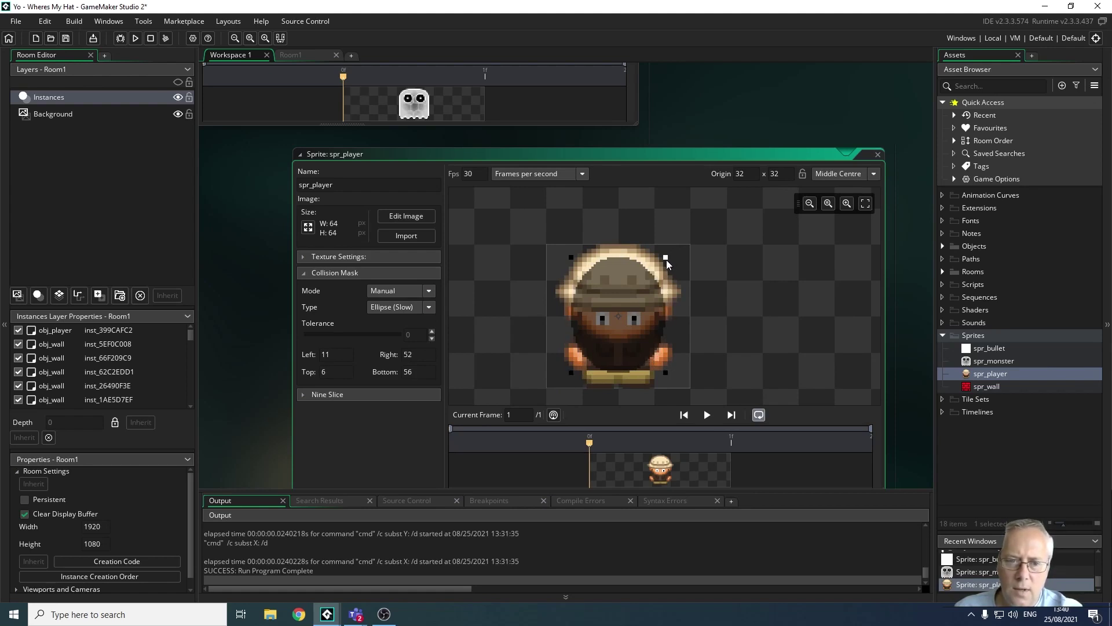
drag(605, 333, 608, 325)
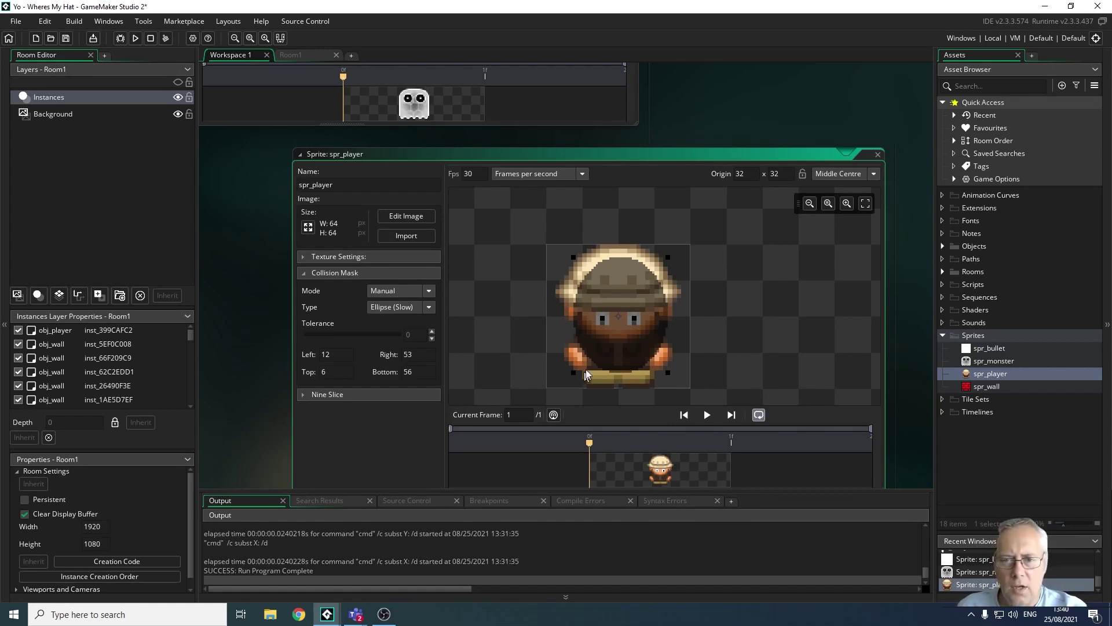
drag(544, 160, 476, 166)
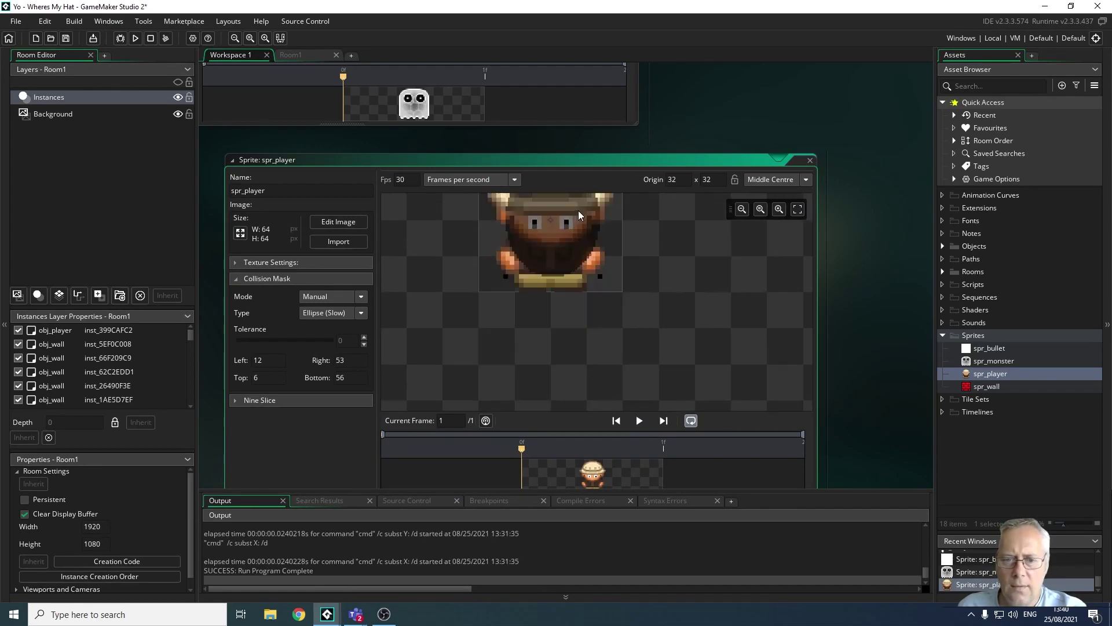
- Set spr_monster's collision mask to Ellipse (Slow) type in Manual mode
scroll(881, 272, down, 2)
scroll(892, 272, up, 6)
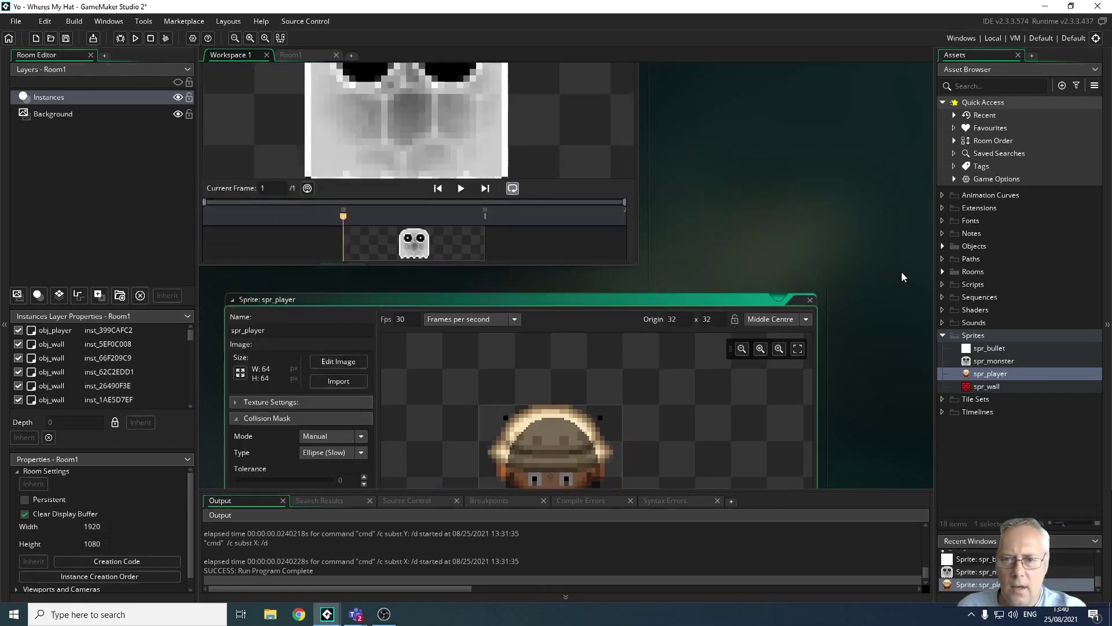
click(619, 151)
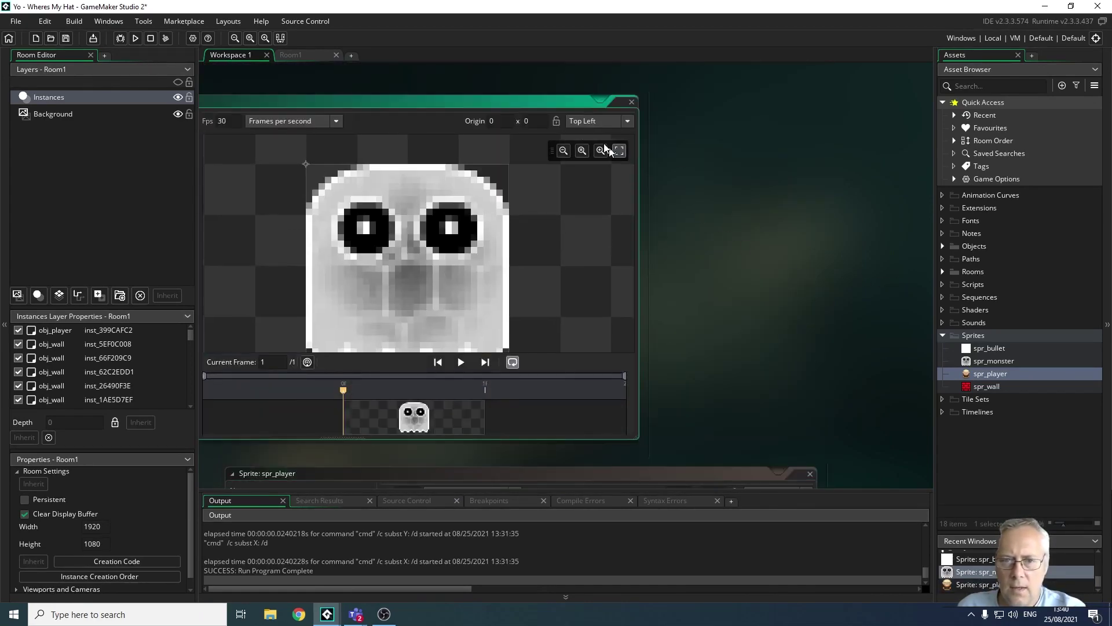
drag(550, 104, 748, 117)
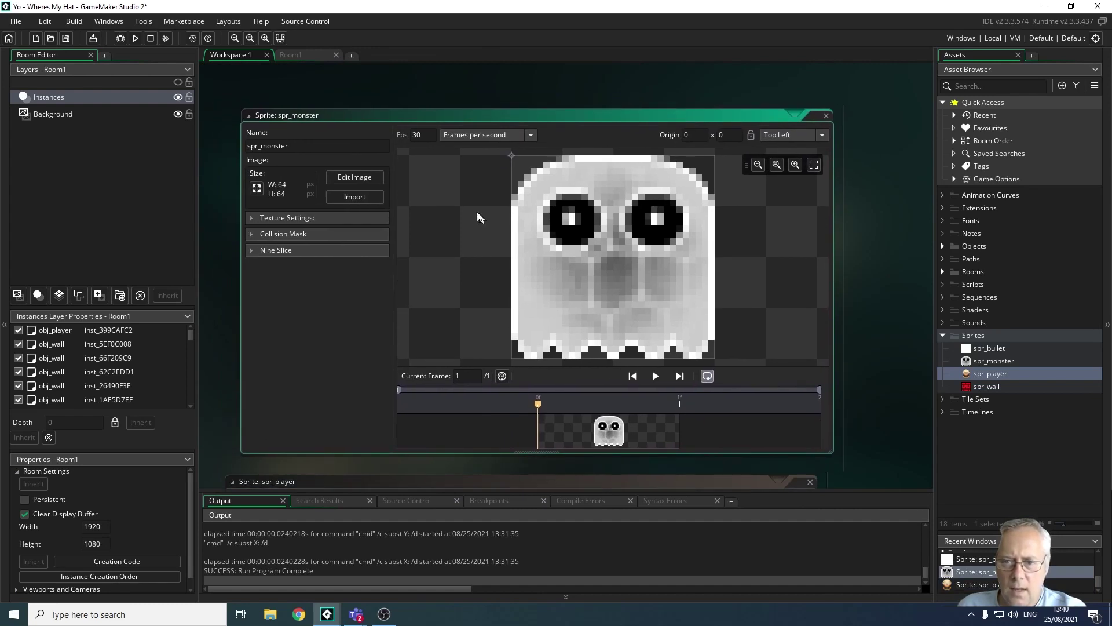
click(251, 235)
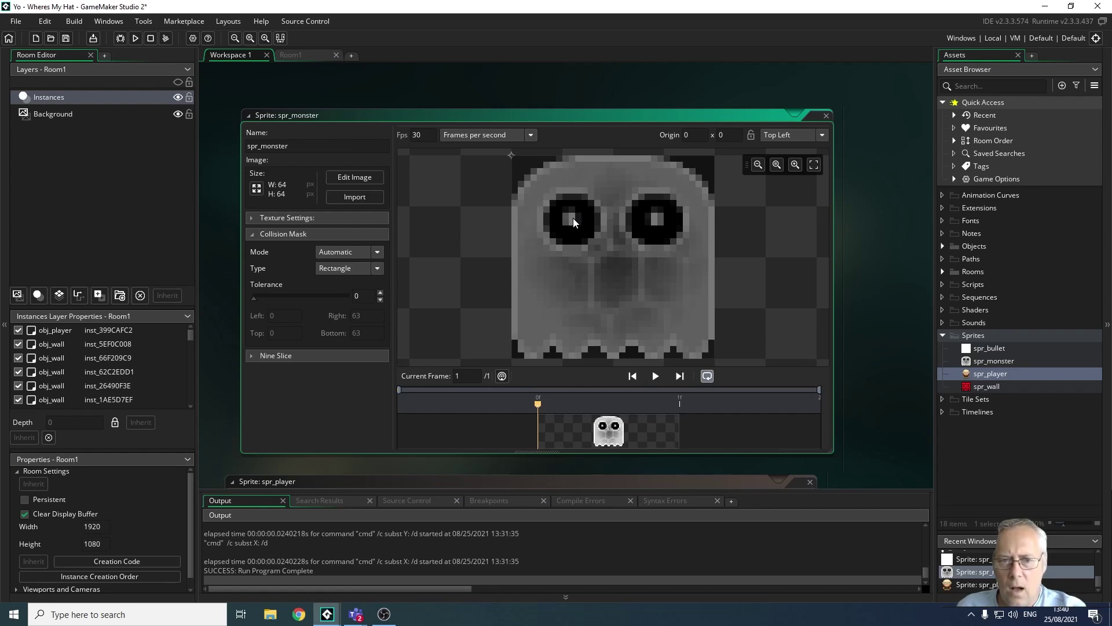
click(377, 268)
click(351, 300)
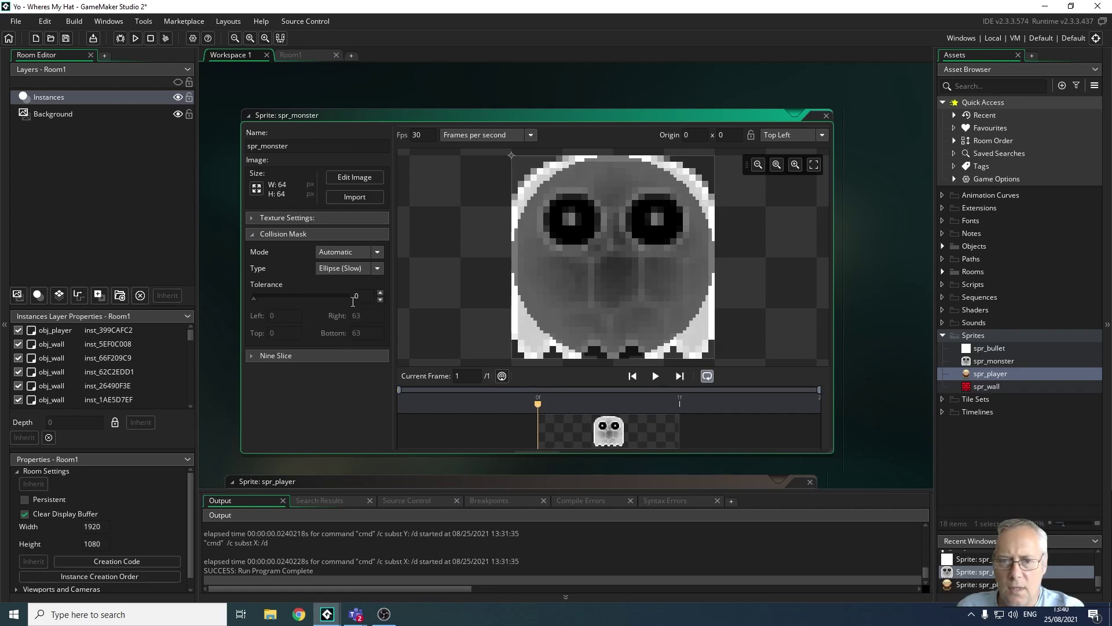
click(505, 154)
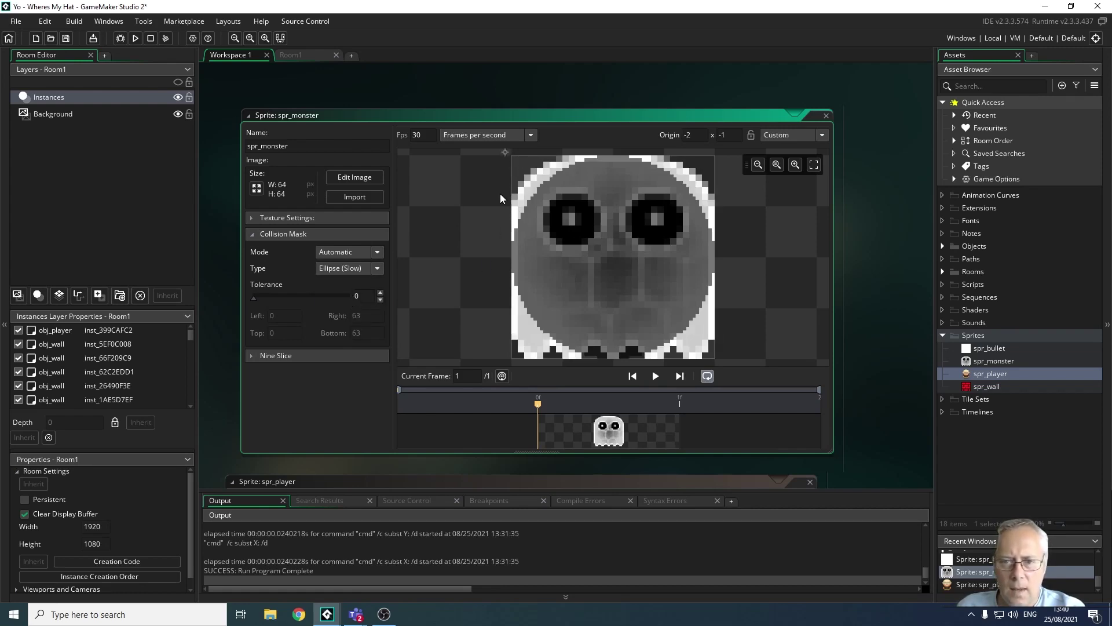
click(377, 256)
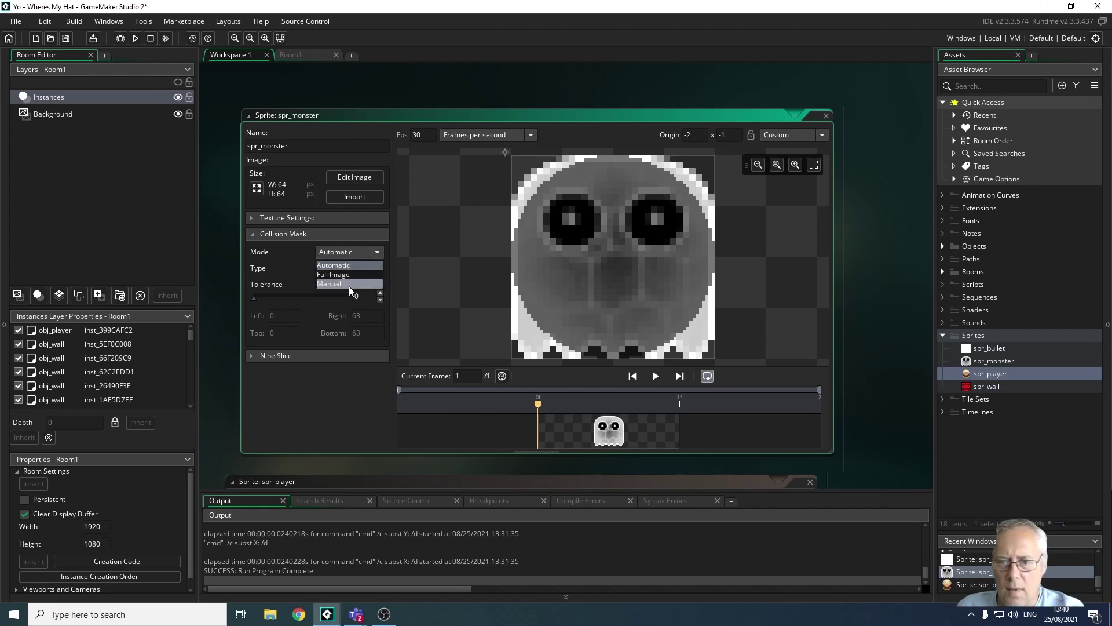
click(351, 290)
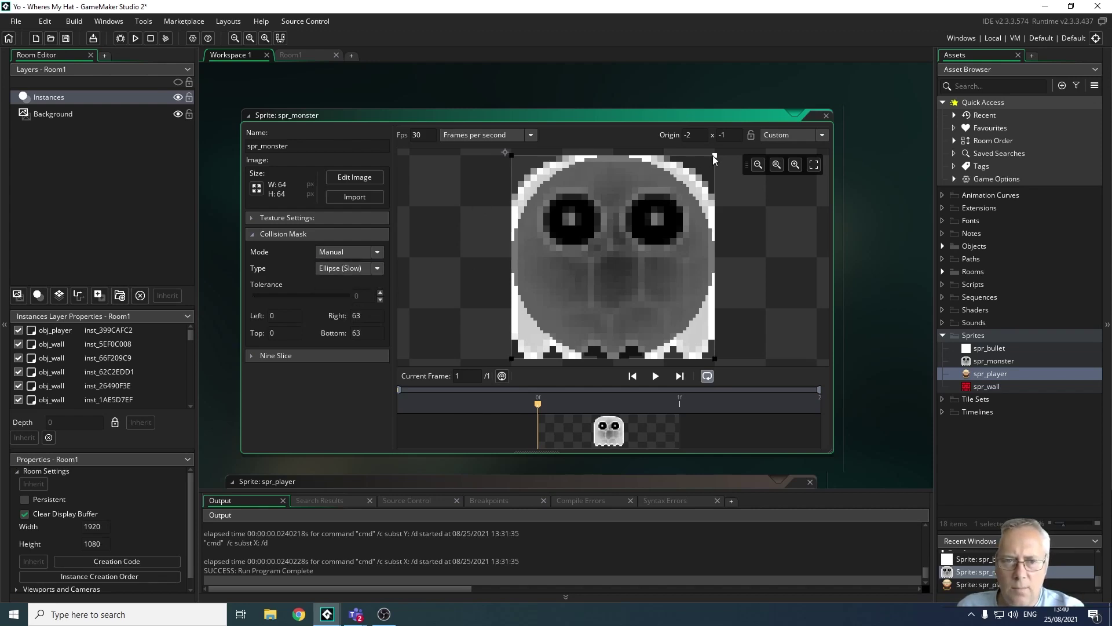
- Fit the monster's ellipse mask to Left -2, Right 65, Top 0, Bottom 64
drag(715, 156, 715, 157)
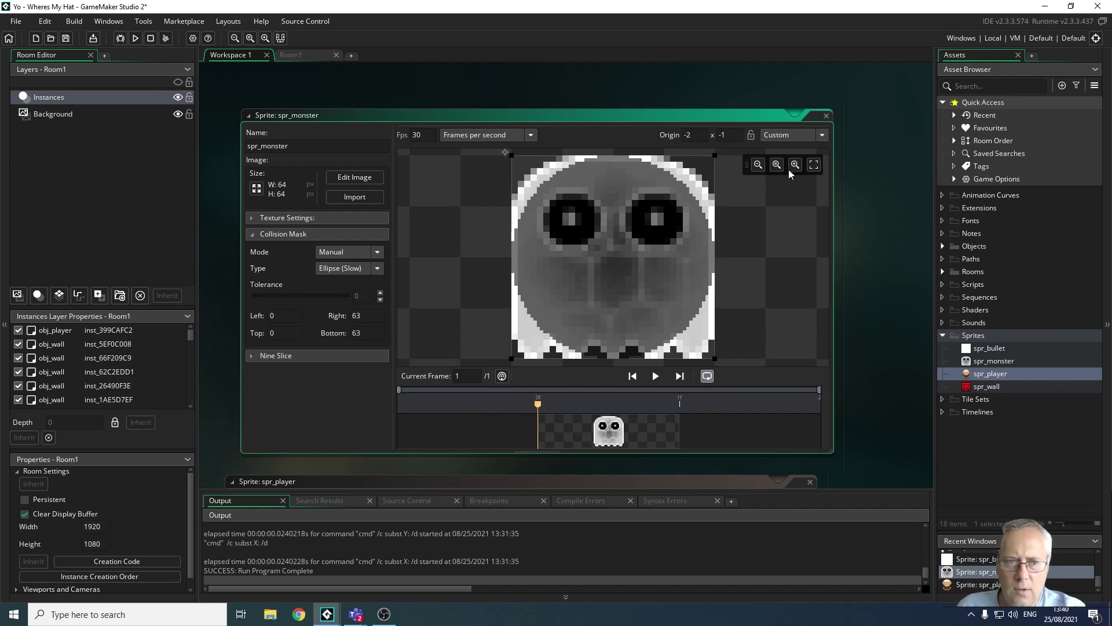
click(758, 165)
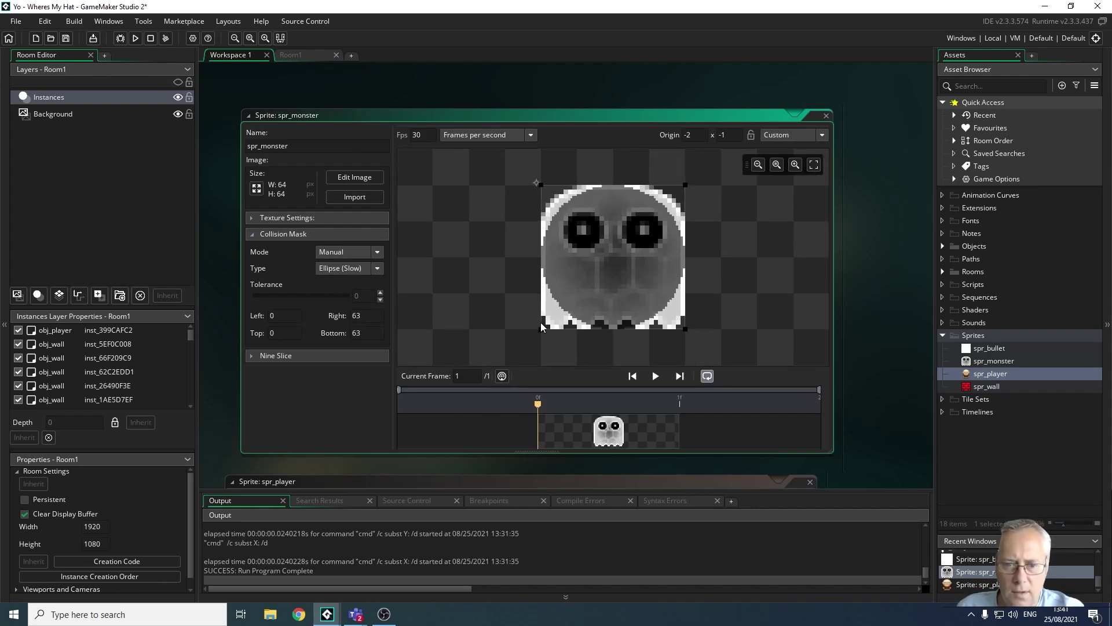
drag(541, 329, 542, 332)
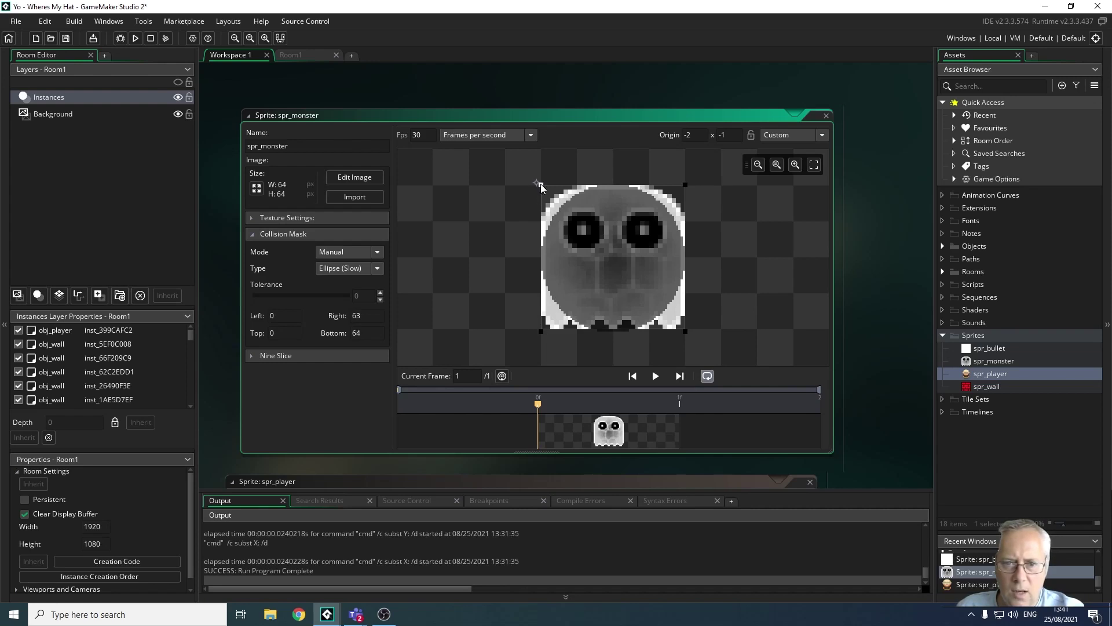
mouse_move(541, 186)
mouse_down()
mouse_move(530, 184)
mouse_move(542, 183)
mouse_up()
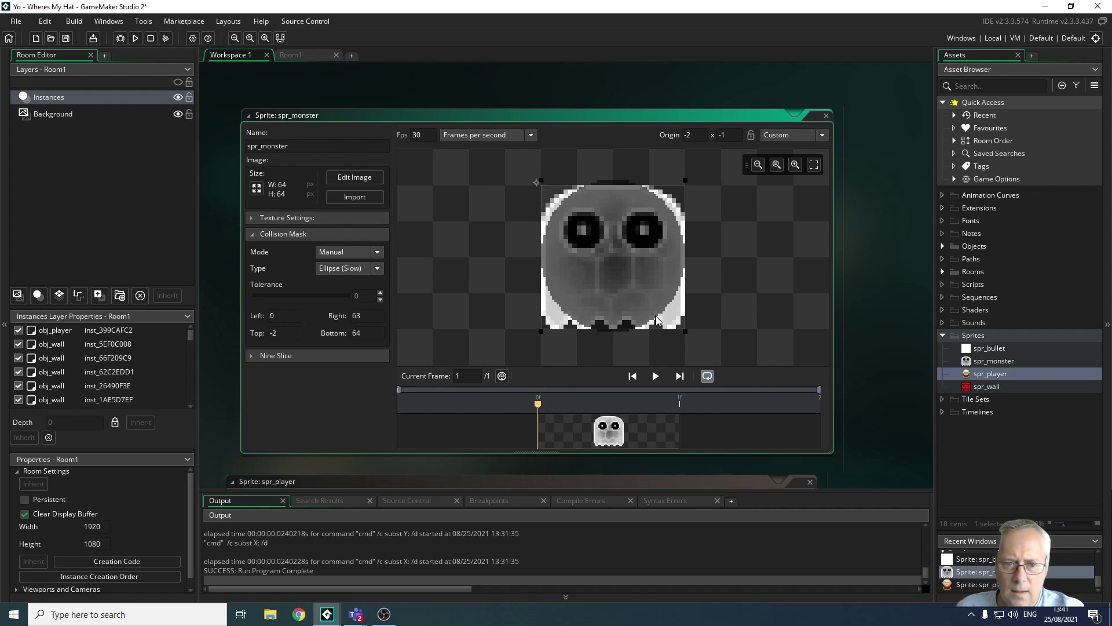
drag(685, 331, 690, 339)
drag(540, 338, 535, 337)
drag(619, 275, 618, 275)
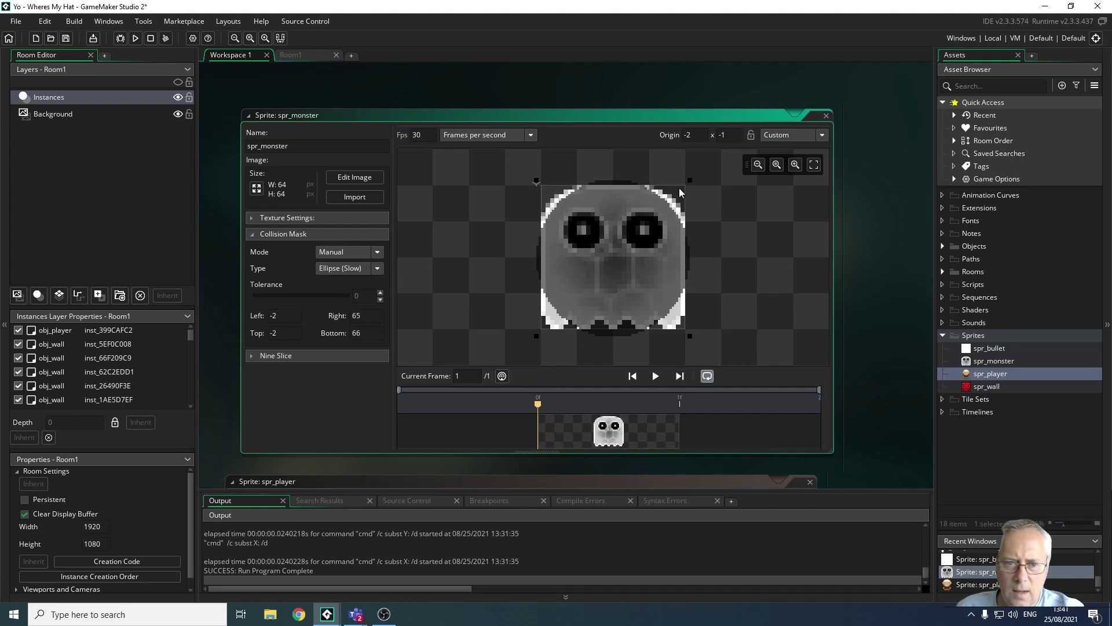
drag(689, 180, 689, 184)
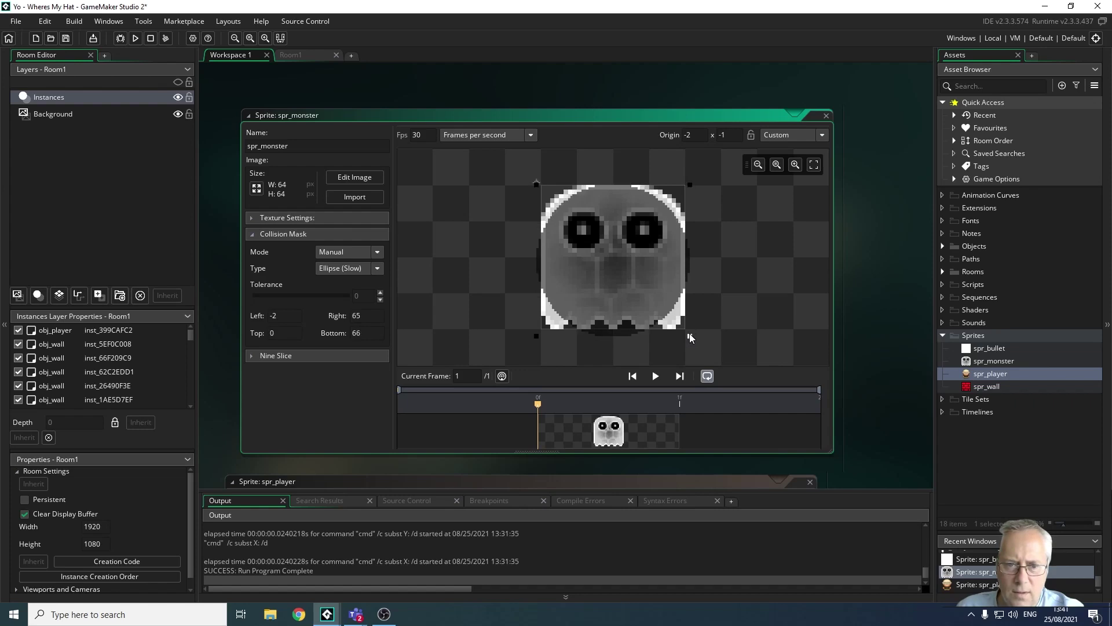
drag(690, 339, 689, 333)
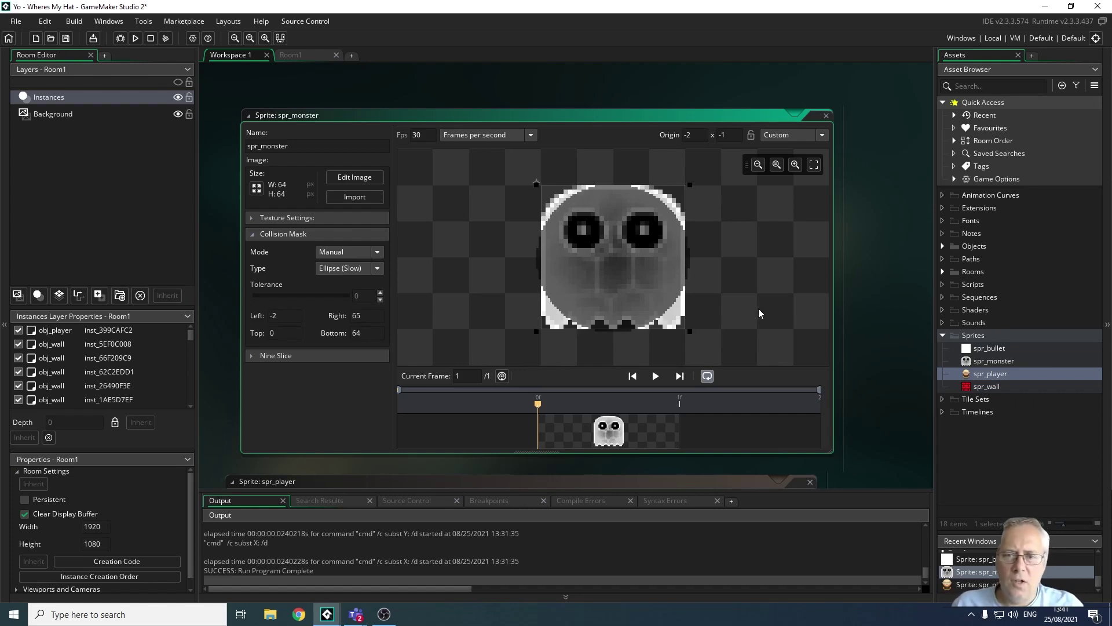
scroll(856, 313, down, 5)
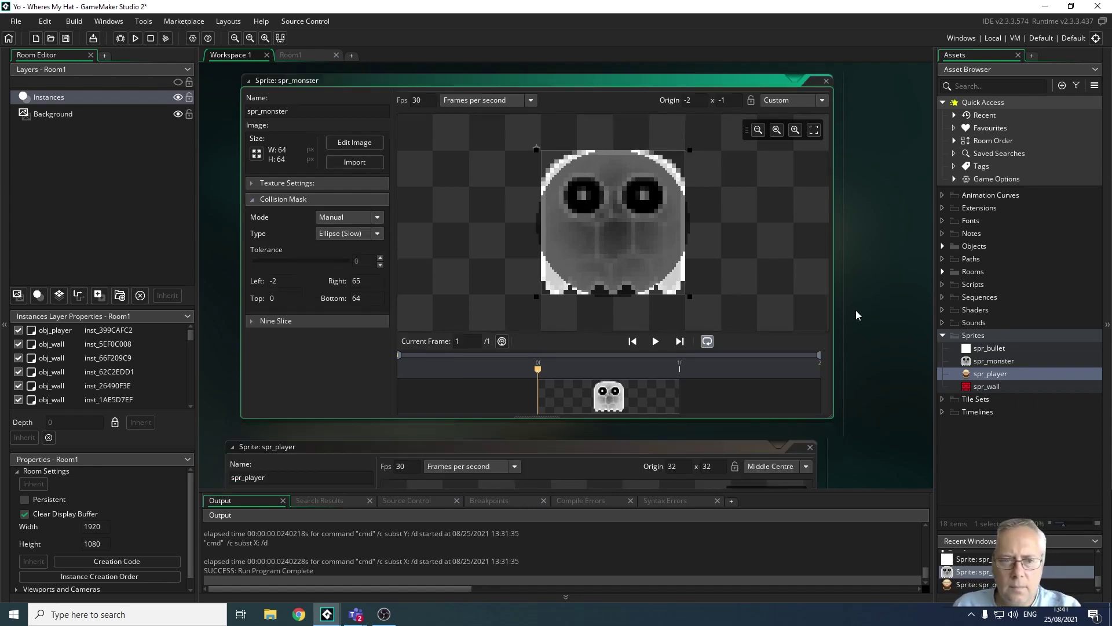
scroll(904, 366, up, 5)
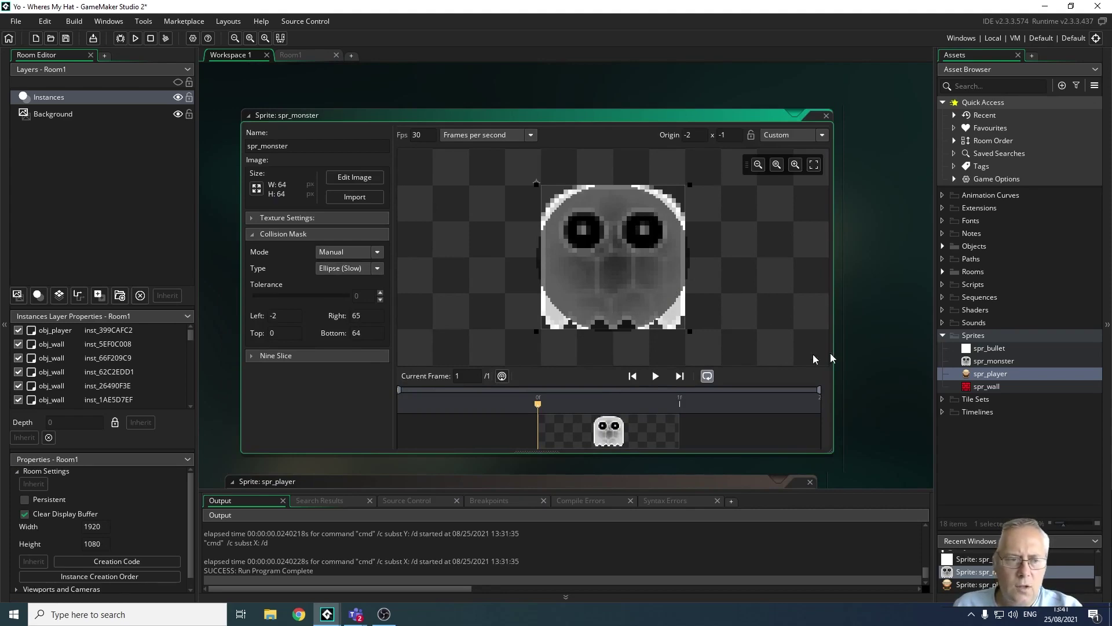
- Make spr_bullet's rectangle mask Manual, spanning 0 to 7, then close its editor
double_click(989, 348)
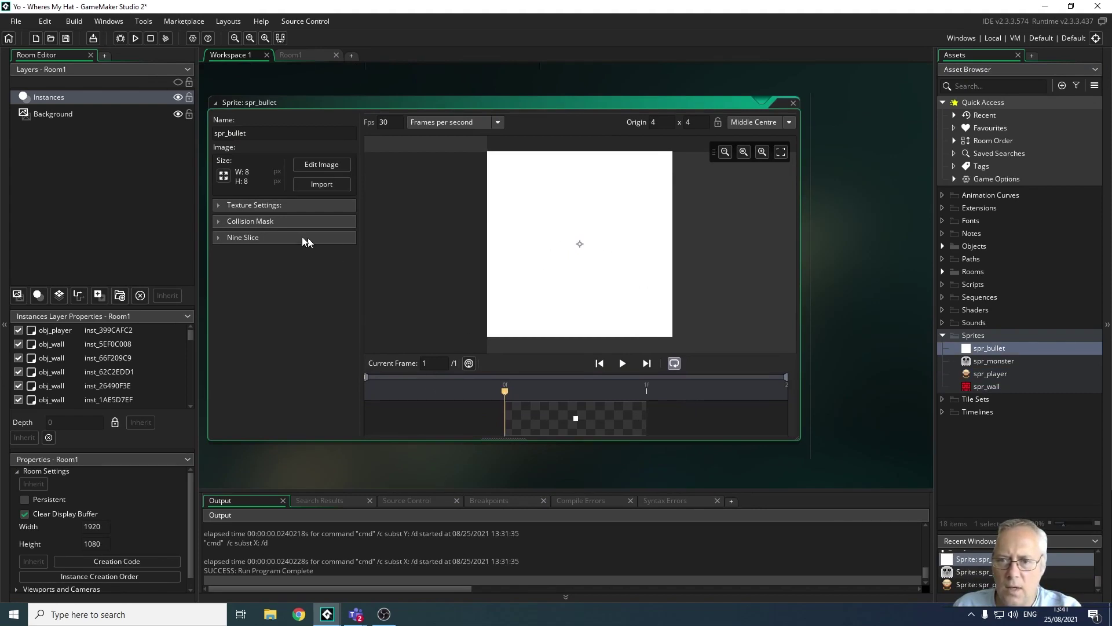
click(223, 222)
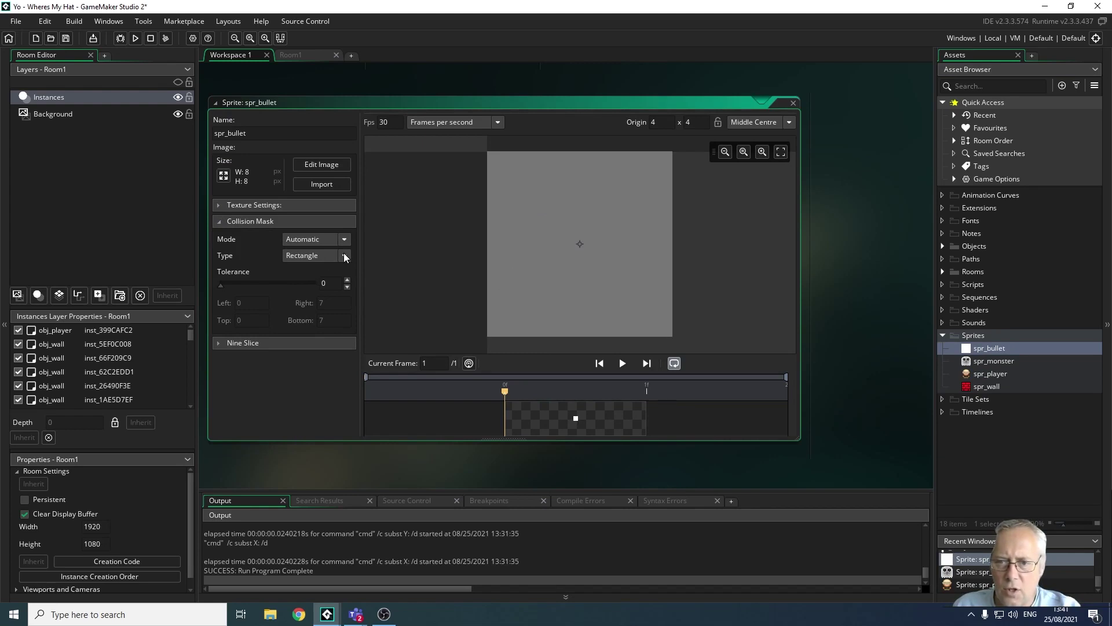
click(343, 237)
click(314, 275)
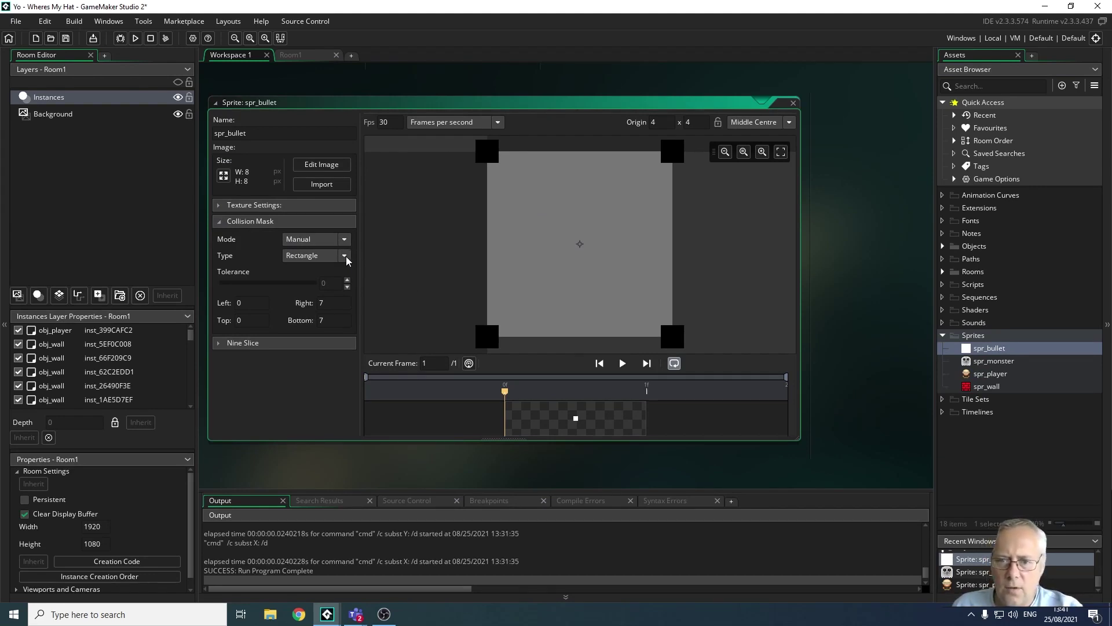
double_click(779, 103)
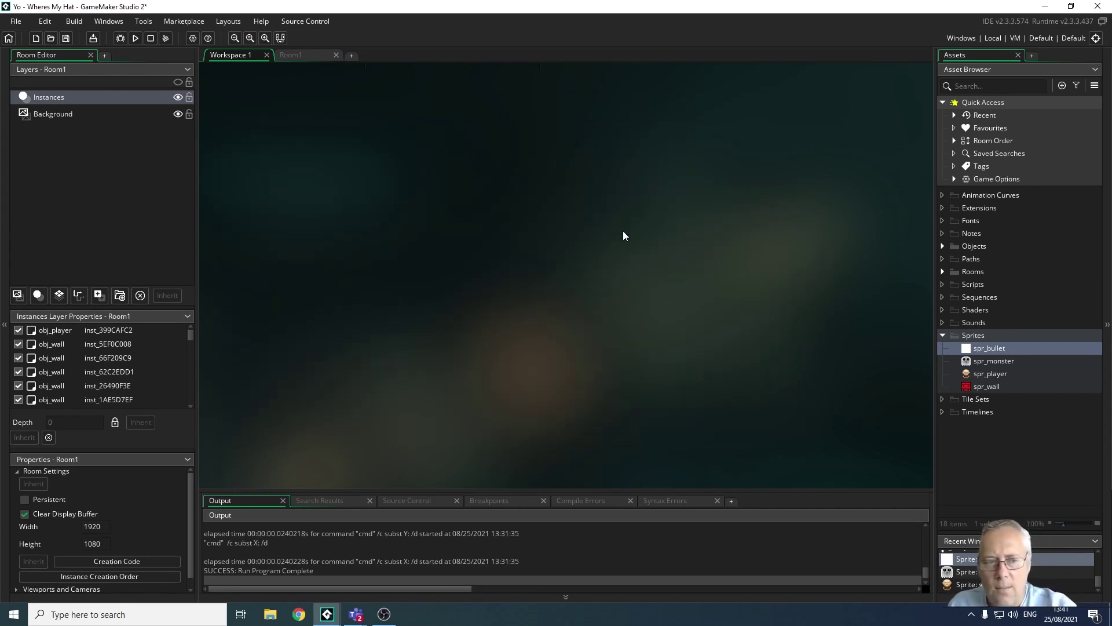